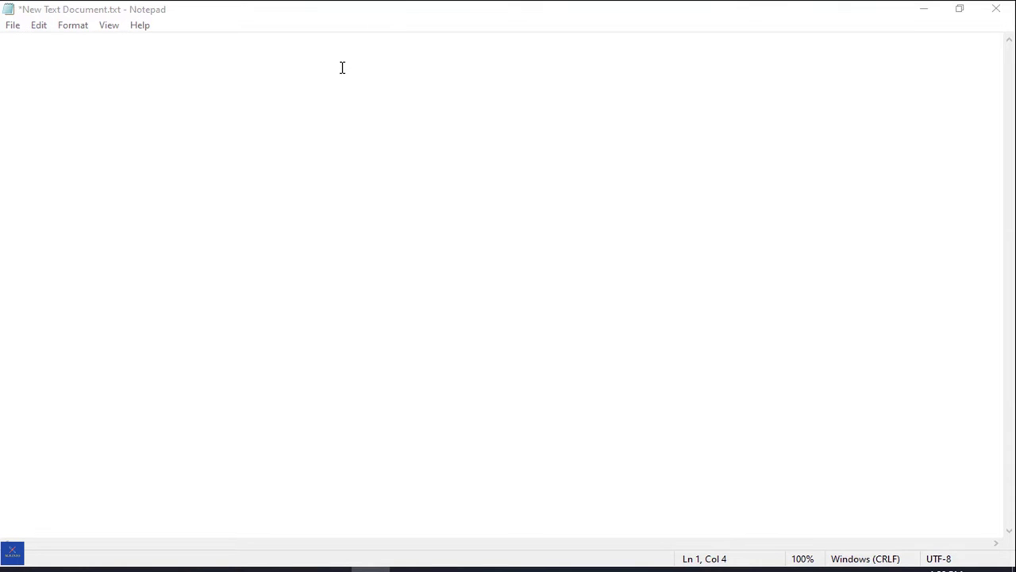
# Step: Type the HELLO intro about installing and registering FILMORA X for free, ending with 'LETS START'
pyautogui.write('HELLO \t')
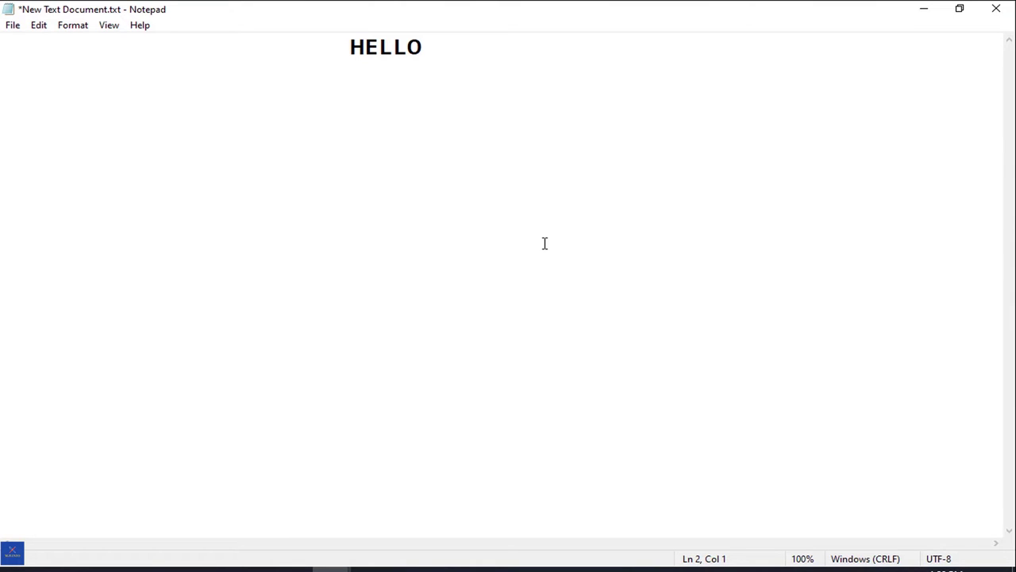
pyautogui.write('I AM GOIN')
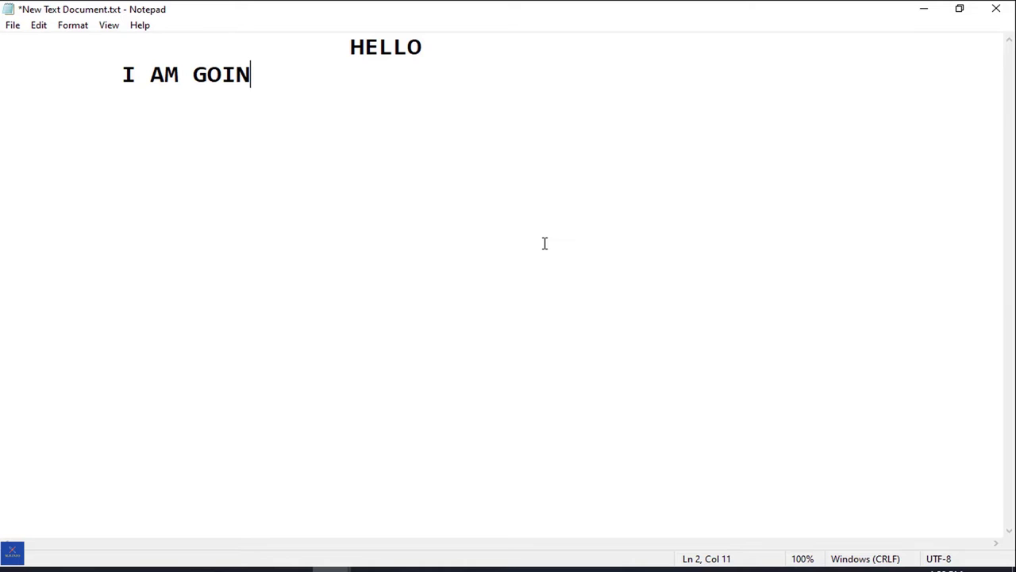
pyautogui.write('G TO ')
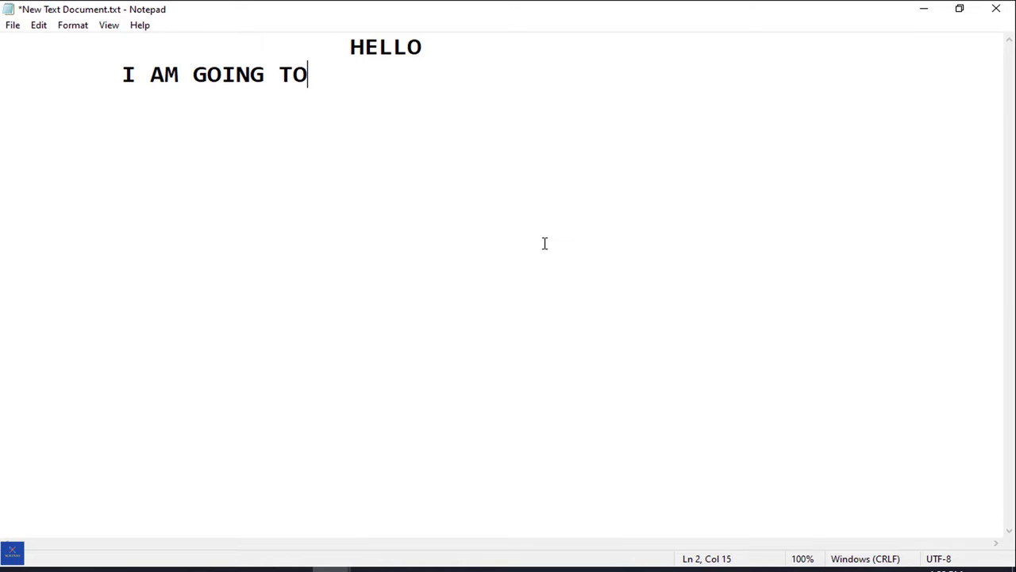
pyautogui.write('SHOW YOU HOW TO INSTALL ')
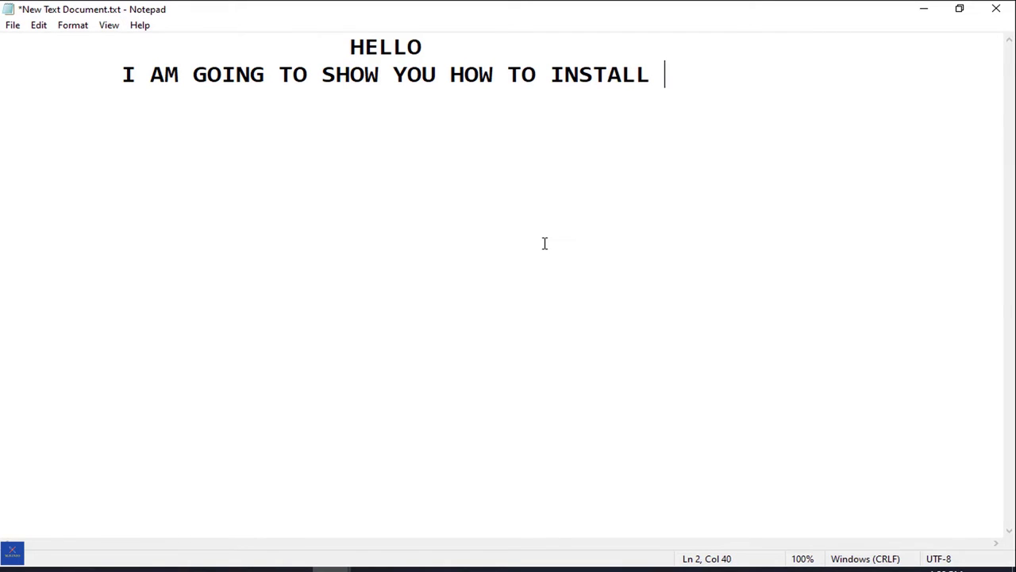
pyautogui.write('FILMORA X \t')
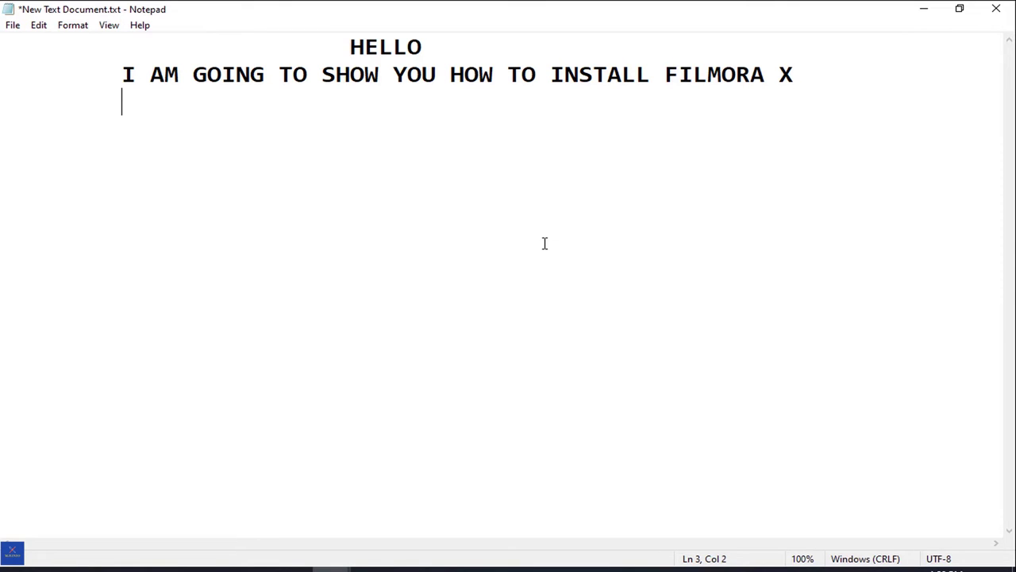
pyautogui.write('AND HOW TO REGI')
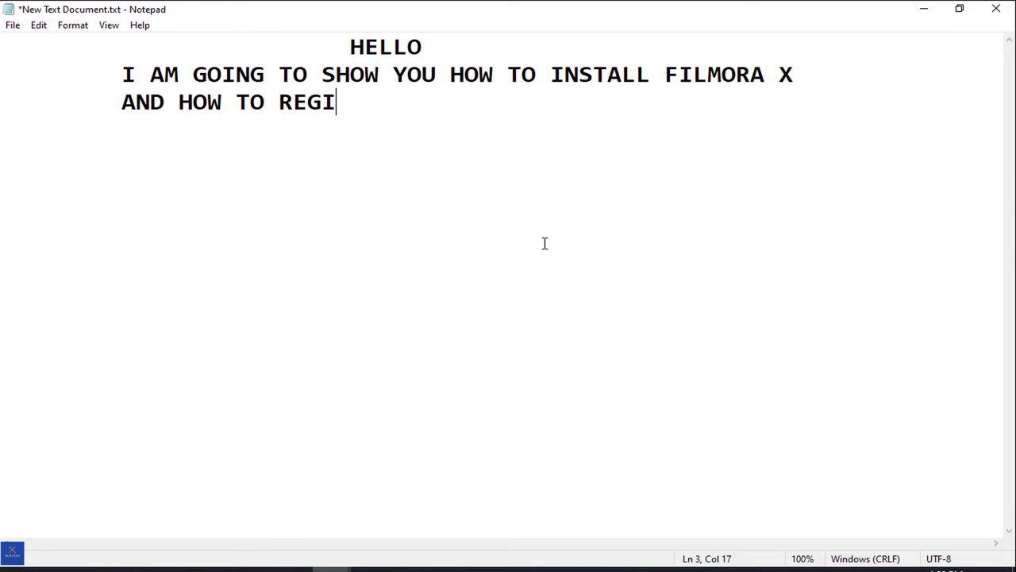
pyautogui.write('STER THIS SOFTWARE ')
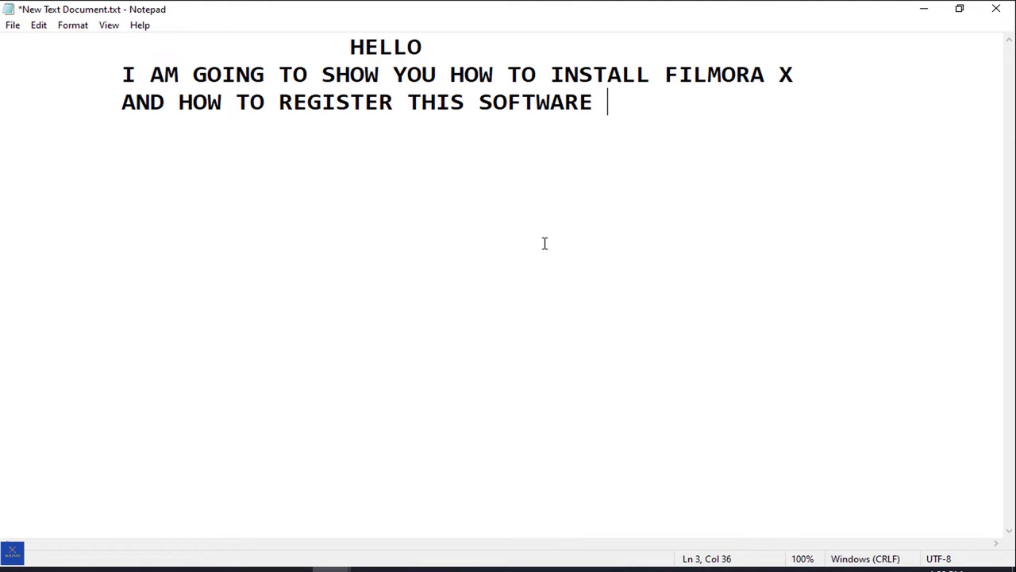
pyautogui.write('FOR FREE')
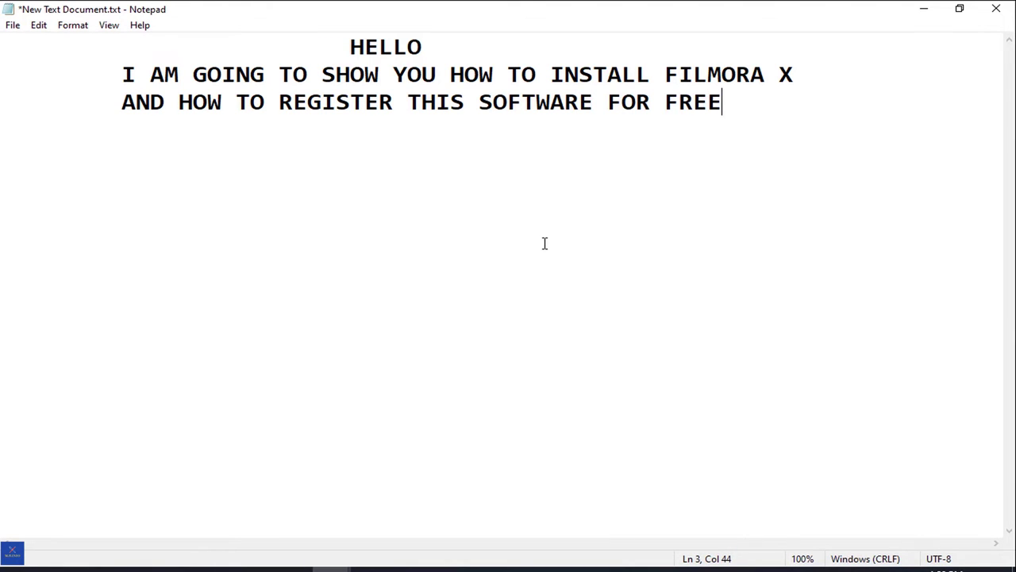
pyautogui.press('Return')
pyautogui.press('Return')
pyautogui.write('LETS START')
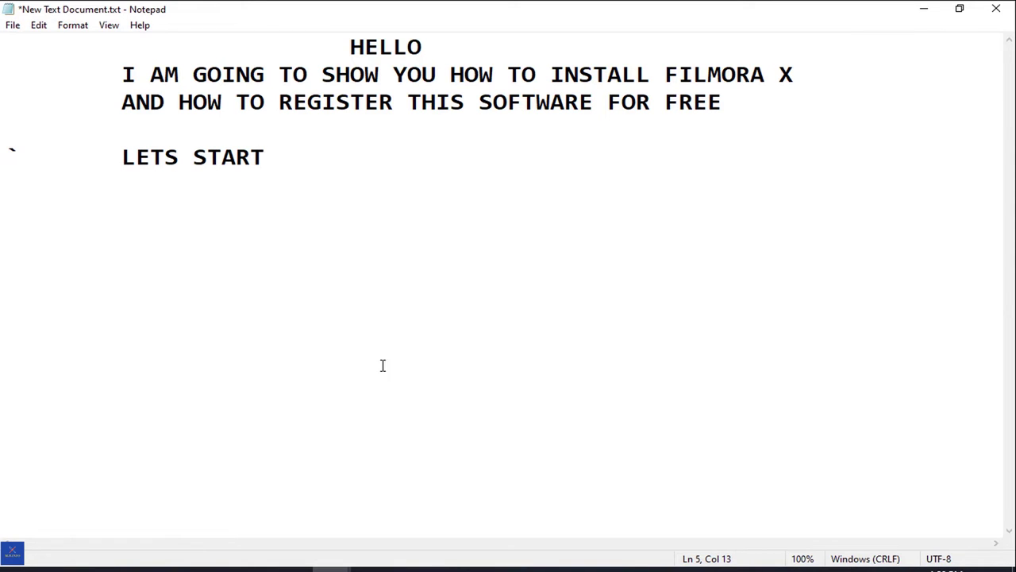
# Step: Run Setup.exe from the Wondershare_Filmora_X_10.7.8.12 folder as administrator
pyautogui.click(64, 569)
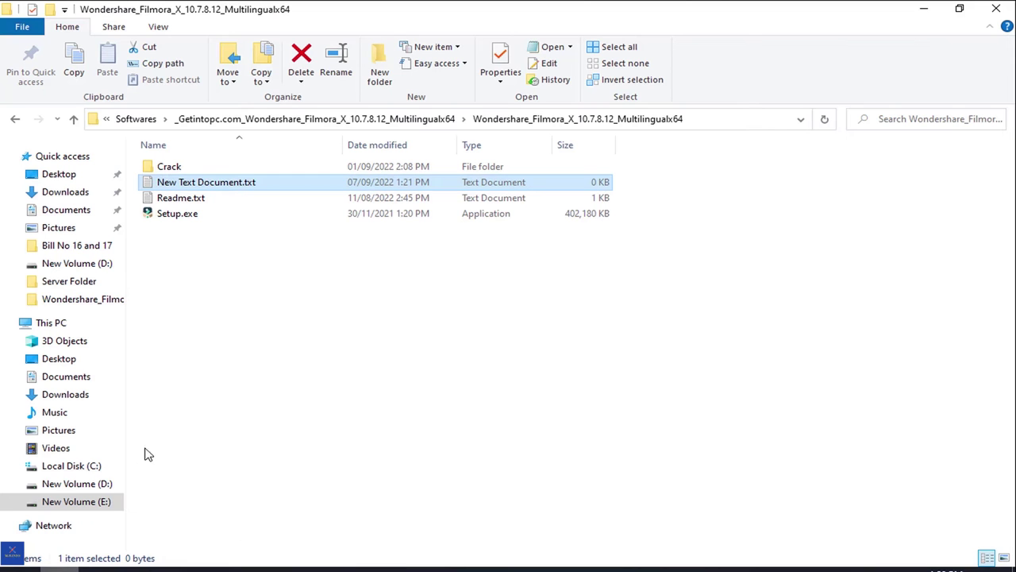
pyautogui.click(169, 219)
pyautogui.rightClick(169, 218)
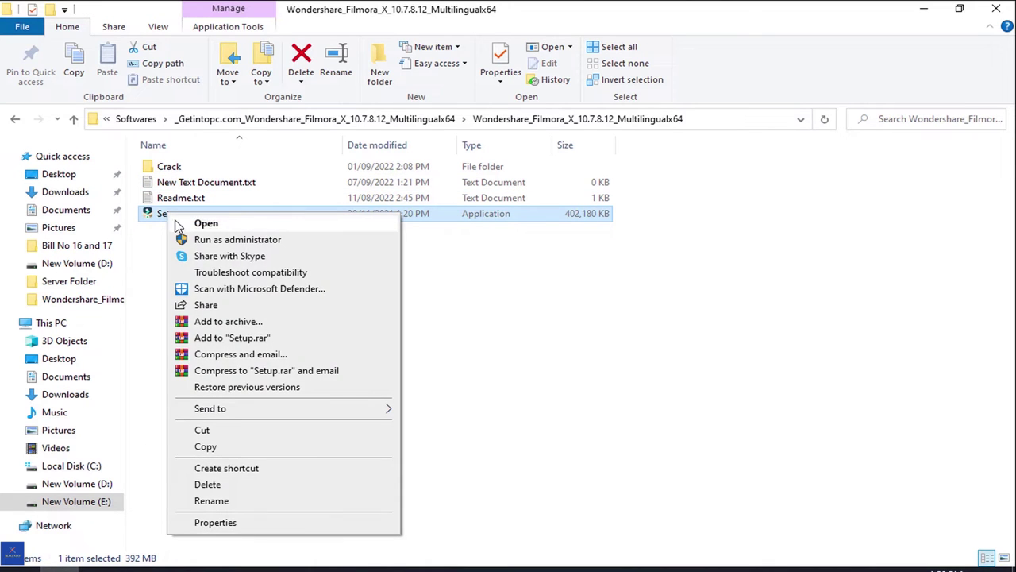
pyautogui.click(194, 238)
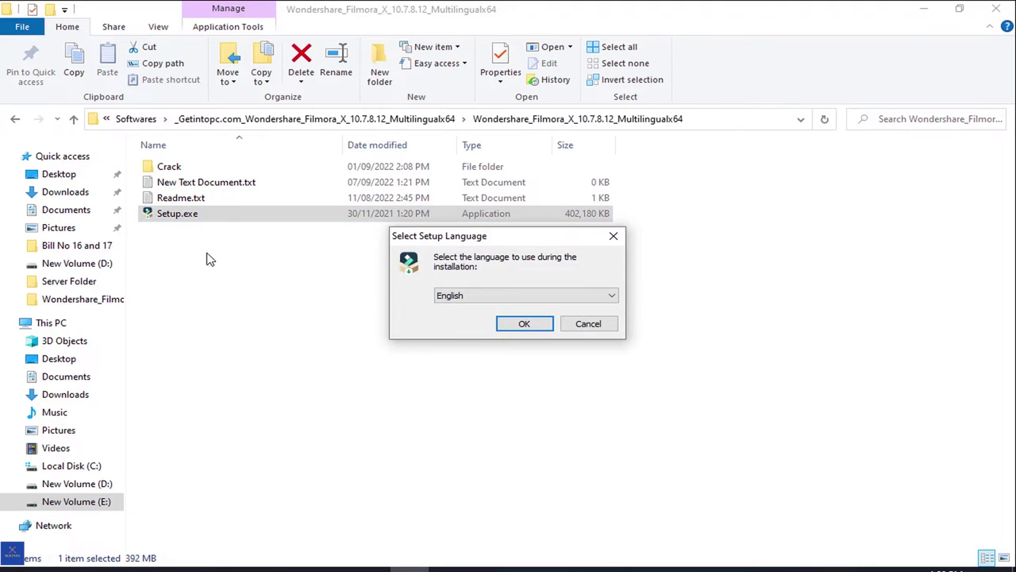
# Step: Install Filmora X in English with the license accepted, then launch the installed editor
pyautogui.click(524, 325)
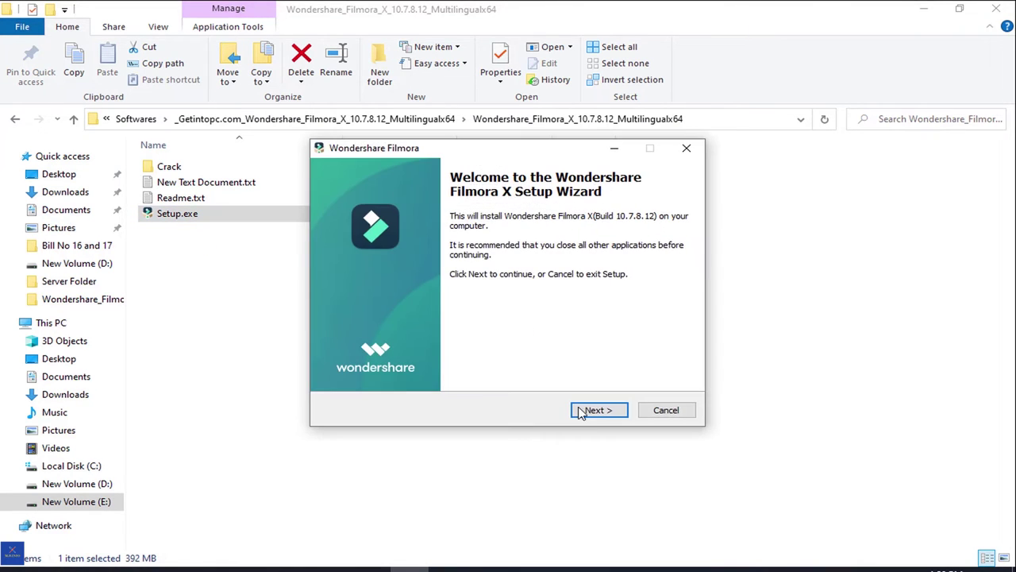
pyautogui.click(591, 413)
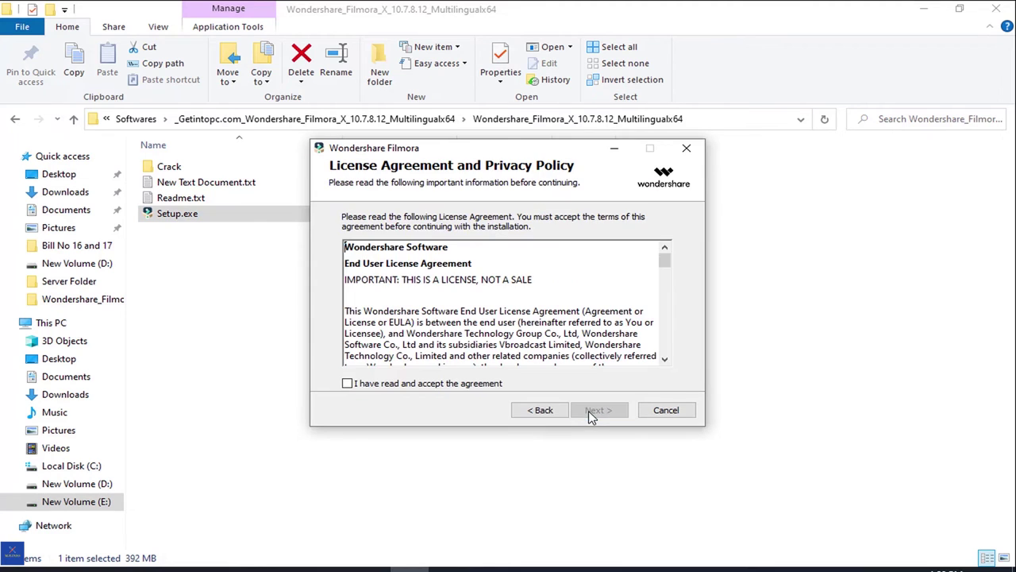
pyautogui.click(441, 384)
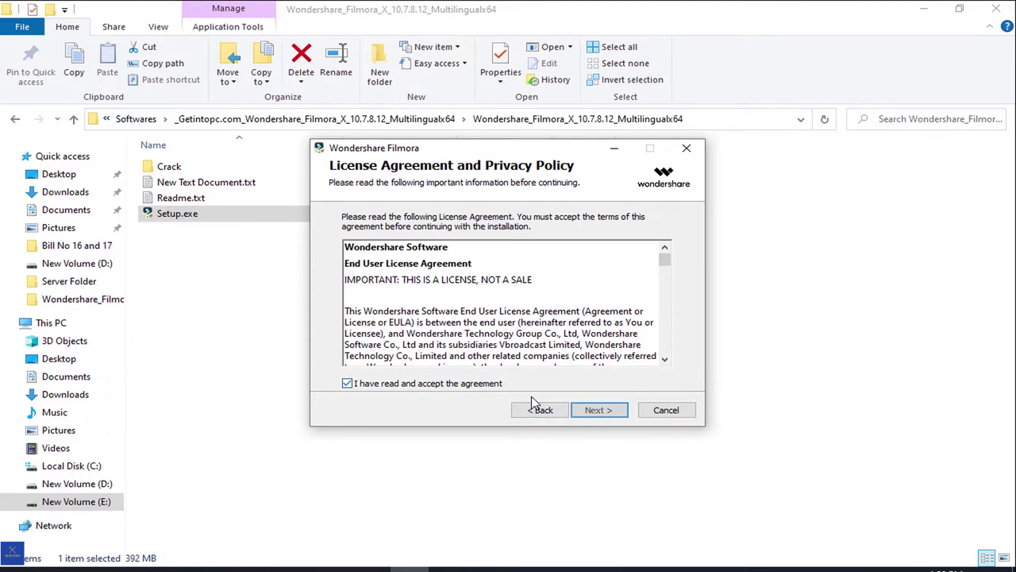
pyautogui.click(593, 410)
pyautogui.click(593, 413)
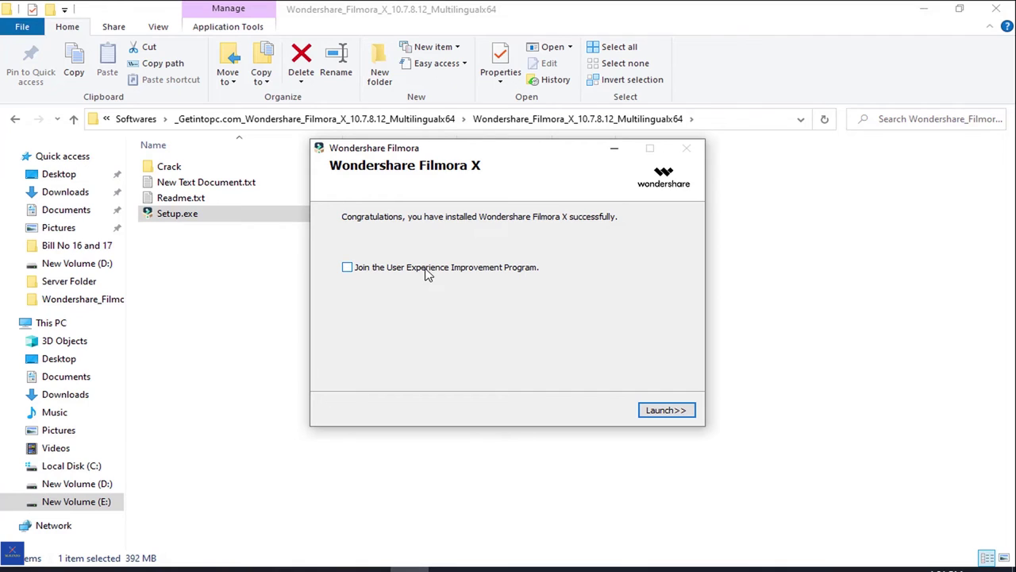
pyautogui.click(656, 411)
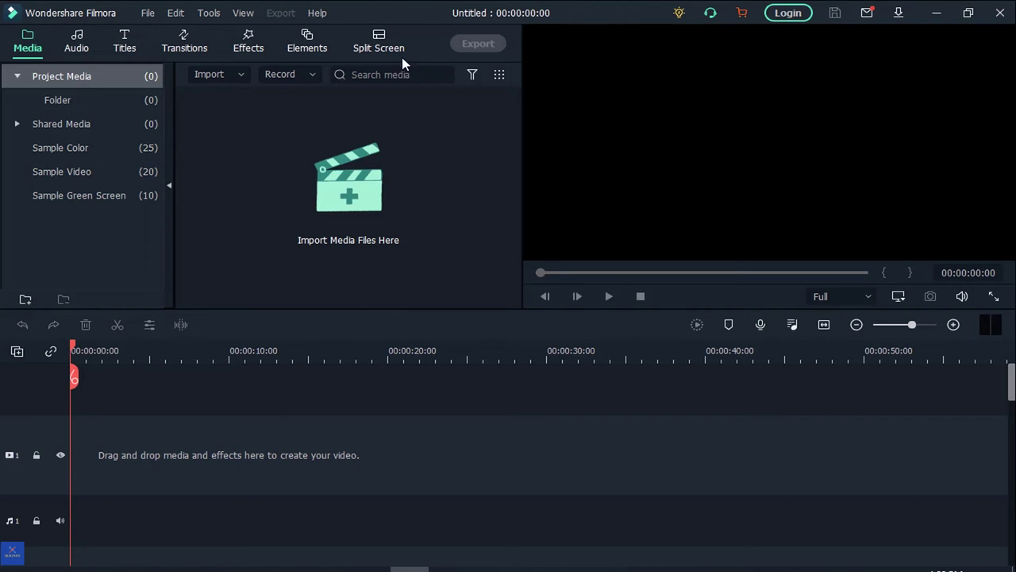
# Step: Show Filmora's About dialog (version 10.7.8.12), then erase the 'LETS START' line in Notepad
pyautogui.click(318, 14)
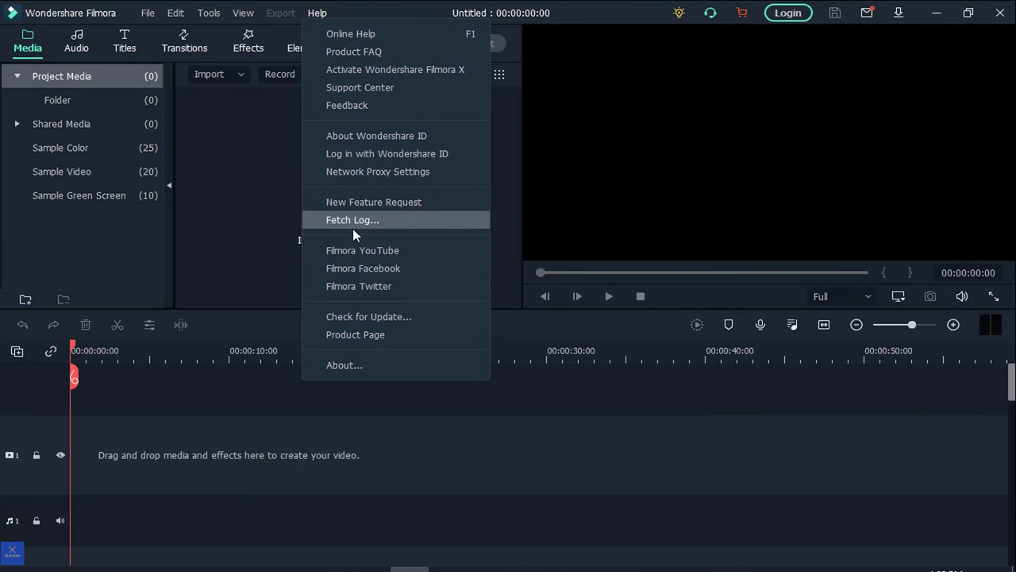
pyautogui.click(344, 365)
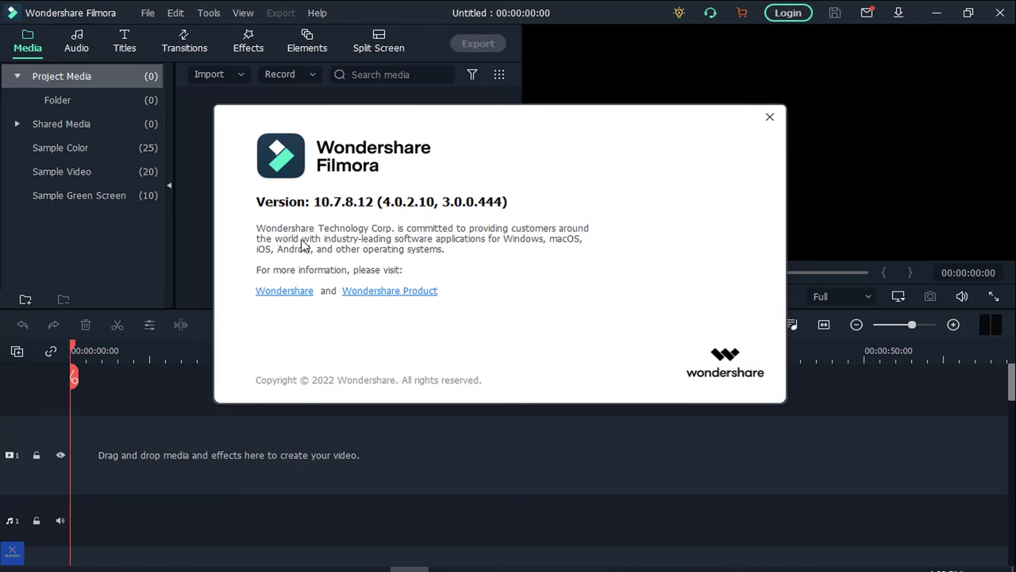
pyautogui.press('BackSpace')
pyautogui.press('BackSpace')
pyautogui.press('BackSpace')
pyautogui.press('BackSpace')
pyautogui.press('BackSpace')
pyautogui.press('BackSpace')
pyautogui.press('BackSpace')
pyautogui.press('BackSpace')
pyautogui.press('BackSpace')
pyautogui.press('BackSpace')
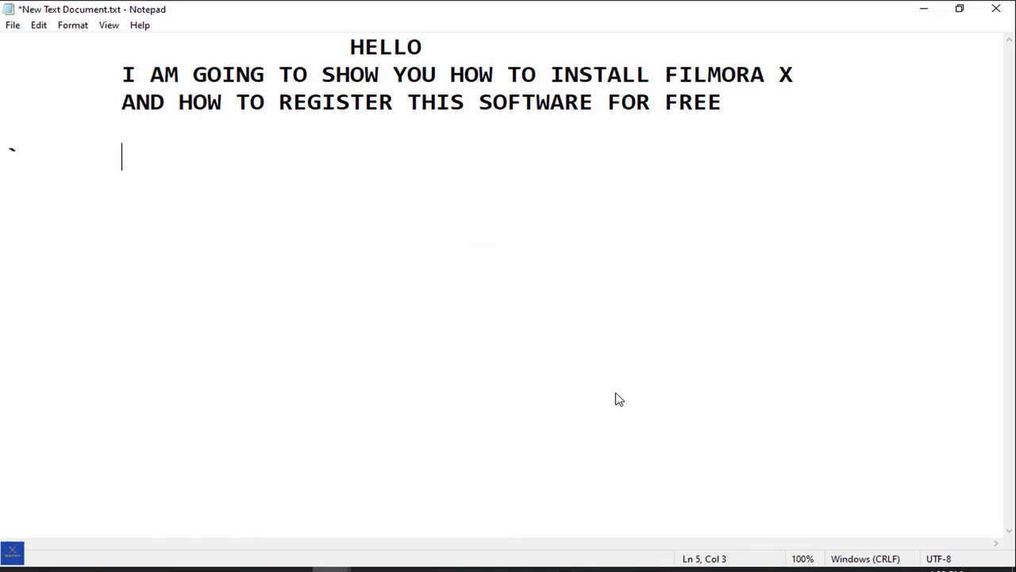
# Step: Add 'NOW I AM GOING TO SHOW YOU HOW TO REGISTER THIS SOFTWARE' and 'LETS SEE' to the note
pyautogui.write('NOW I AM GOING TO SHOW YOU HOW TO REGISTER THIS SOFT')
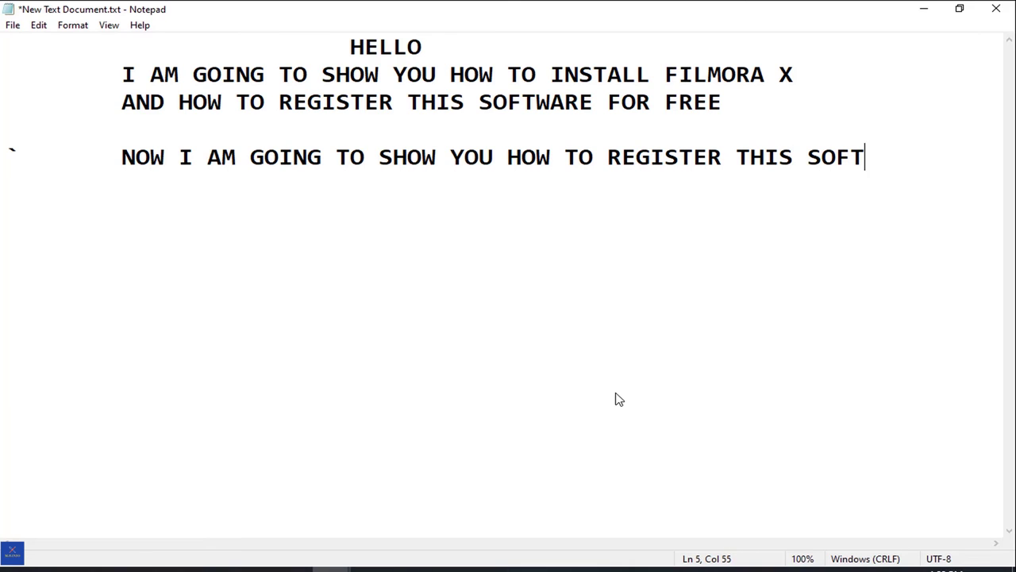
pyautogui.write('WARE  \t')
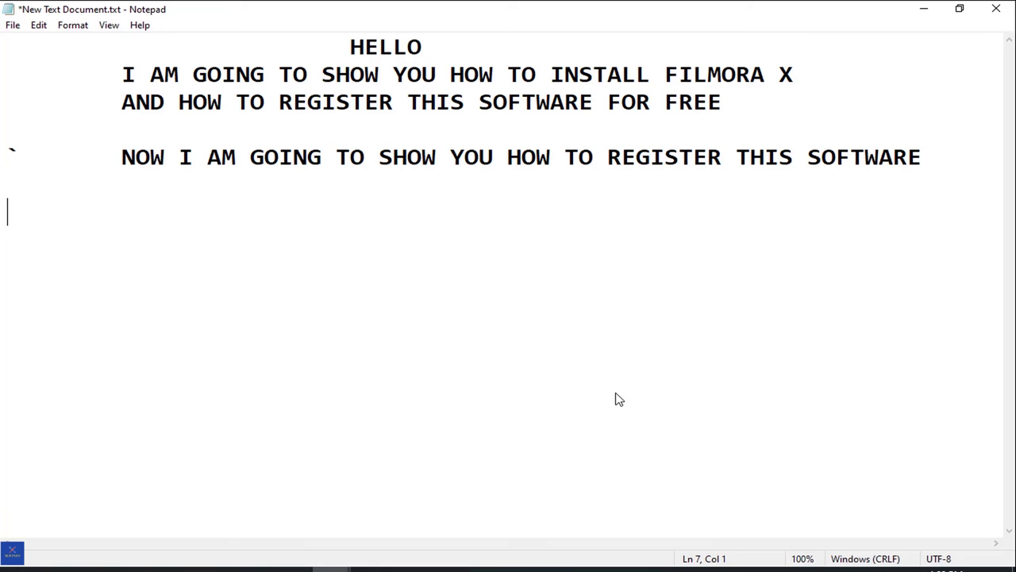
pyautogui.write('LETS SEE')
pyautogui.hotkey('alt', 'Tab')
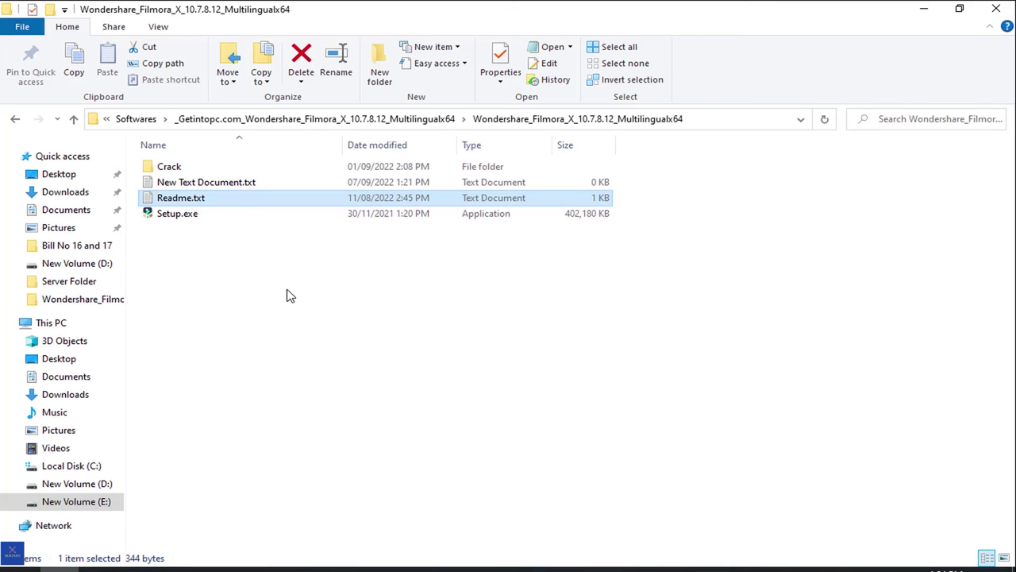
# Step: Copy all four DLL files in the Crack folder, then minimize Explorer and Notepad
pyautogui.doubleClick(167, 173)
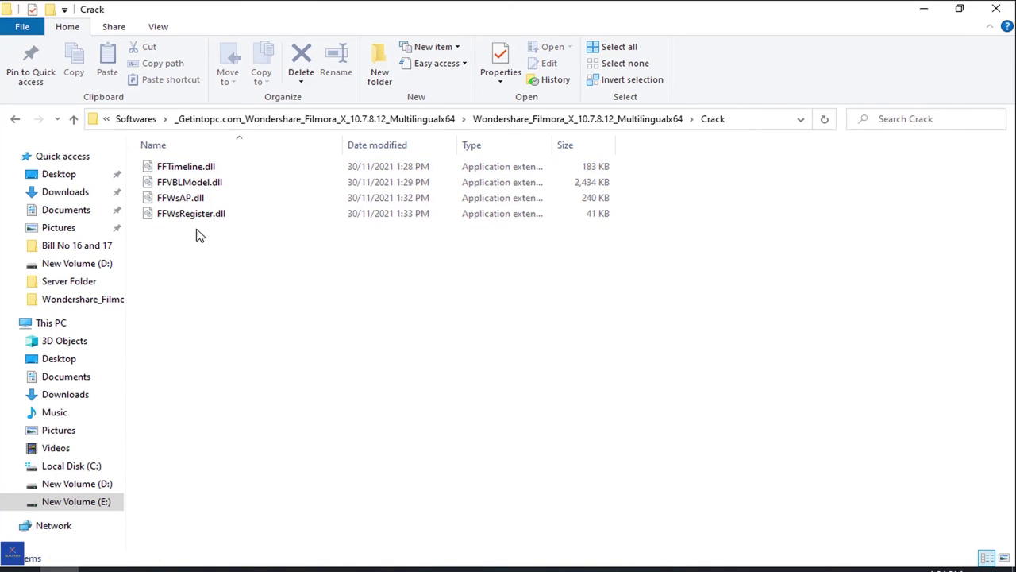
pyautogui.hotkey('ctrl', 'a')
pyautogui.rightClick(198, 203)
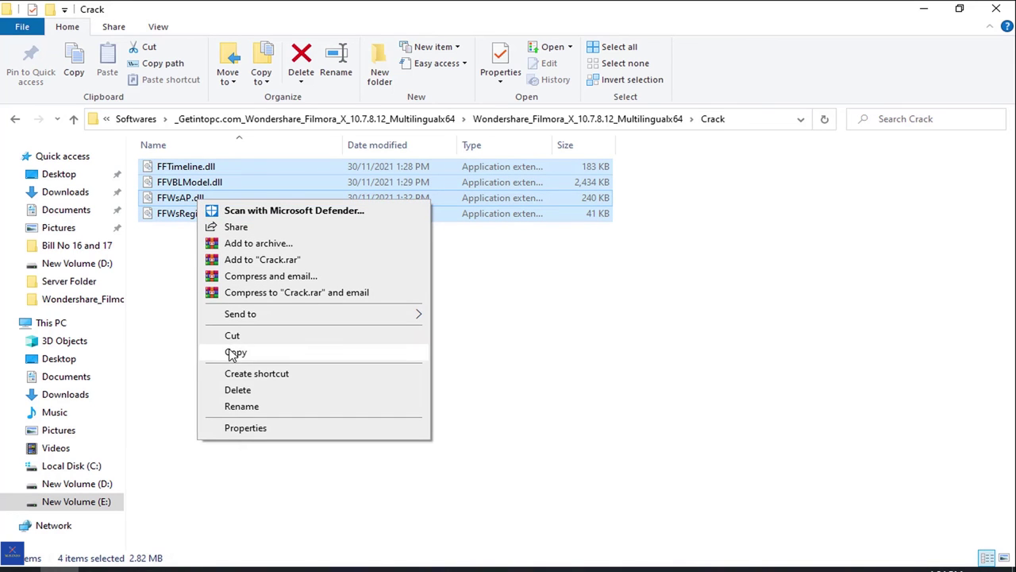
pyautogui.click(232, 352)
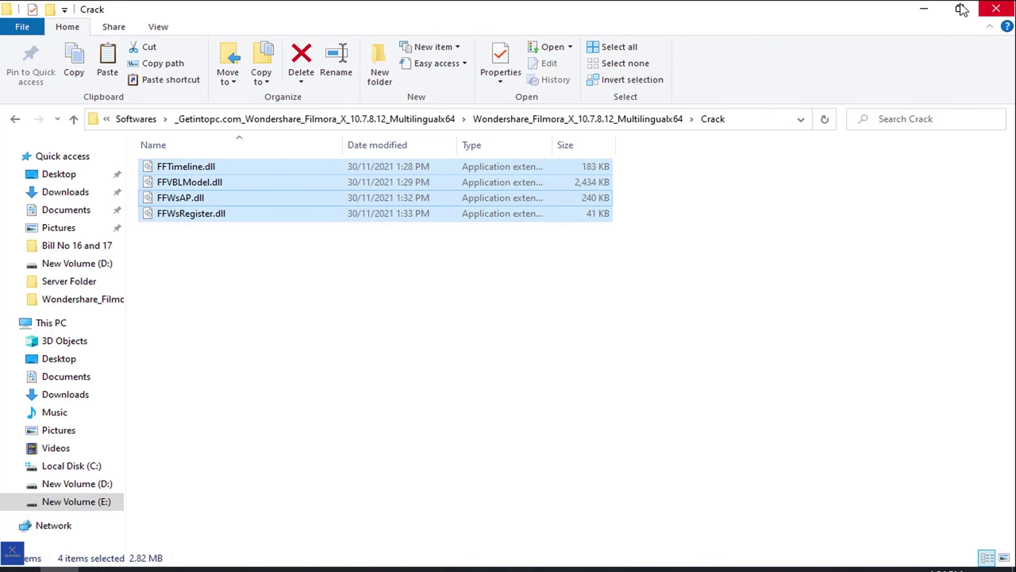
pyautogui.click(924, 9)
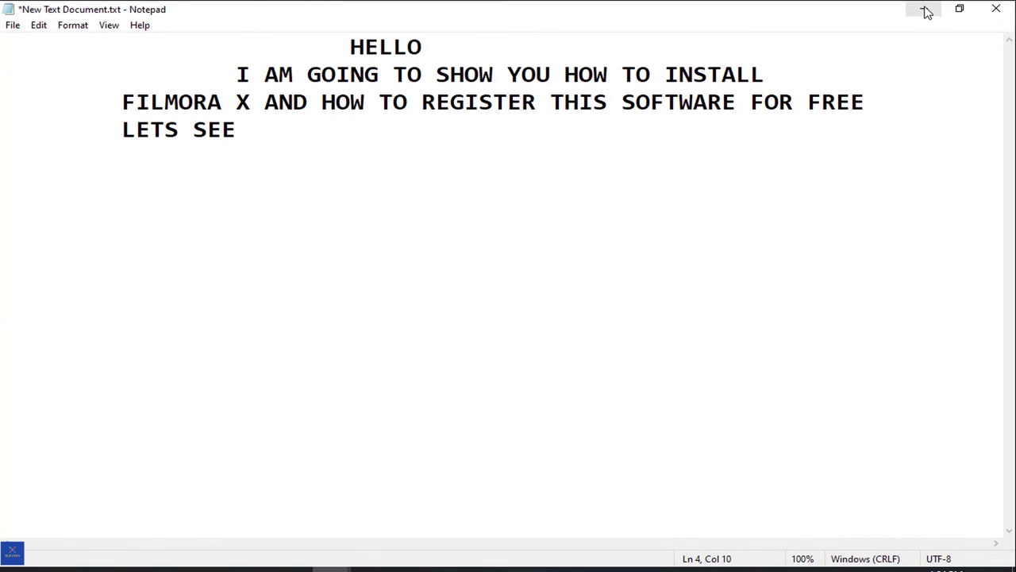
pyautogui.click(925, 11)
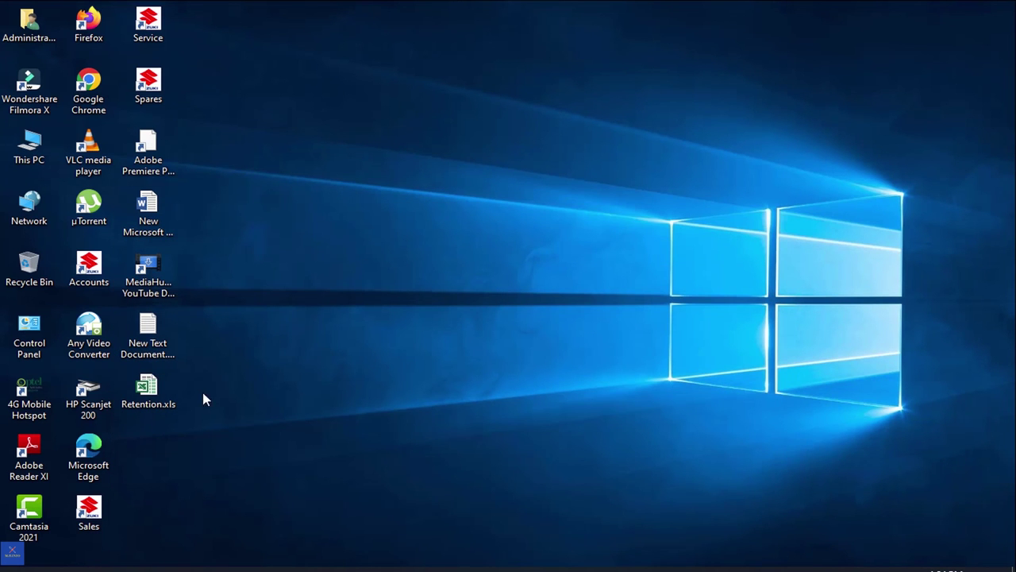
# Step: Open the Filmora X shortcut's file location, Program Files\Wondershare\Wondershare Filmora, from its Properties
pyautogui.rightClick(37, 111)
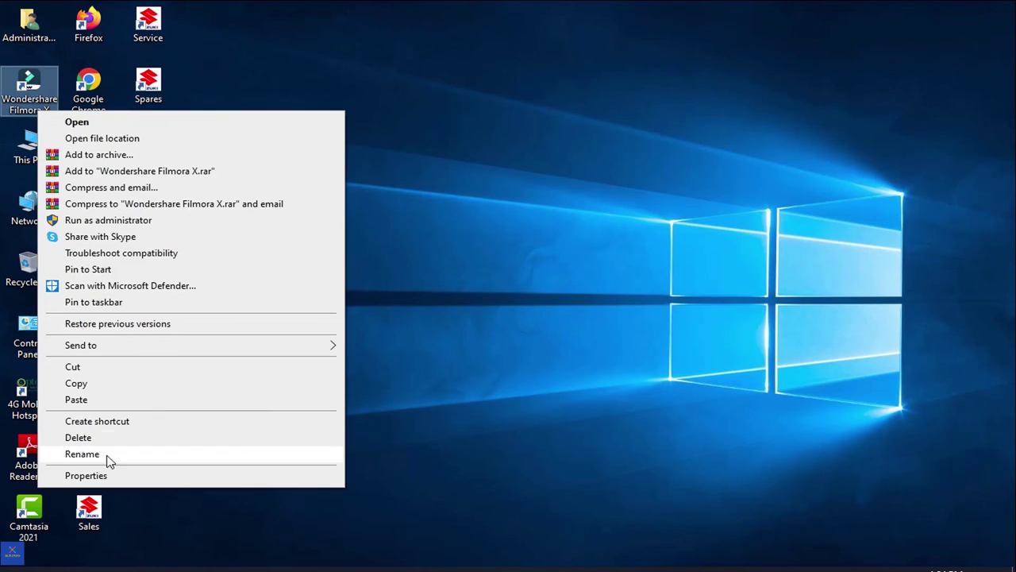
pyautogui.click(85, 474)
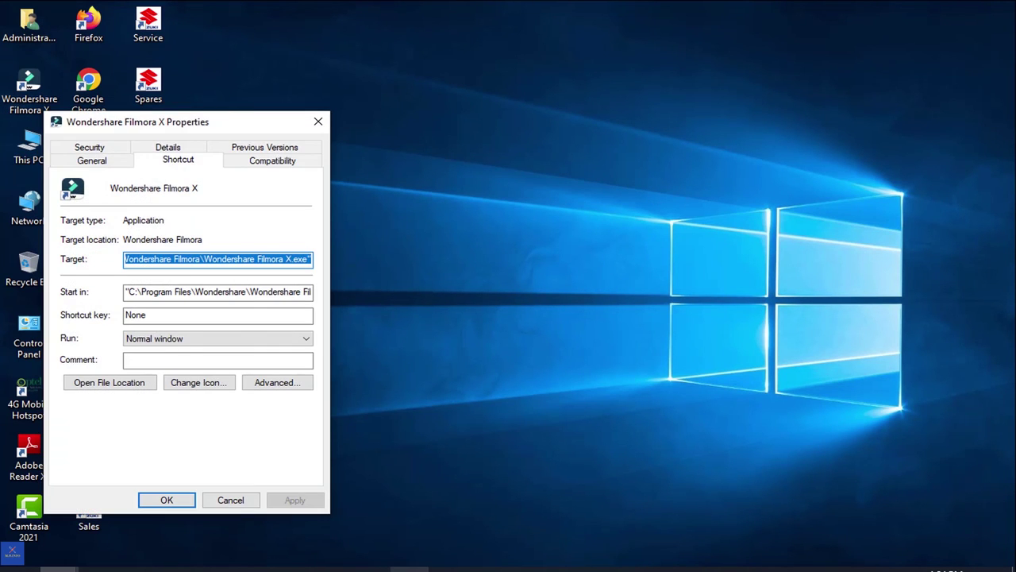
pyautogui.rightClick(401, 565)
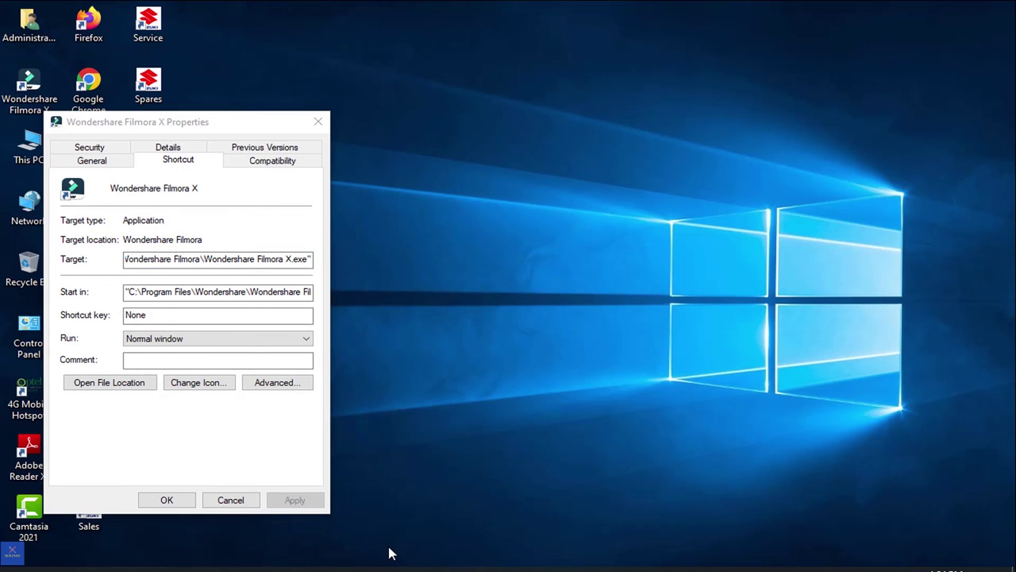
pyautogui.click(139, 391)
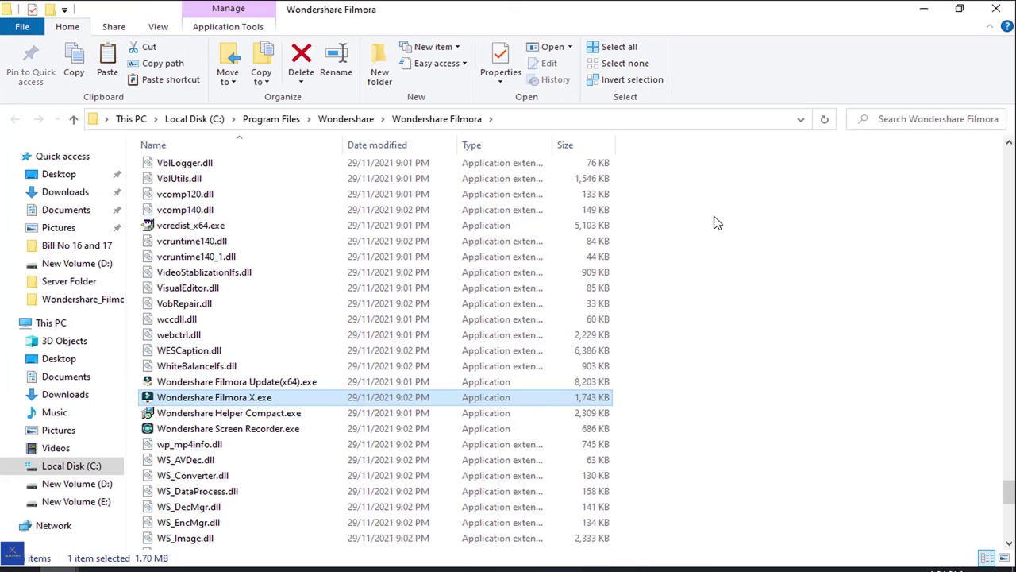
# Step: Paste the four DLL files into the Wondershare Filmora folder, replacing the existing files
pyautogui.rightClick(724, 223)
pyautogui.click(756, 321)
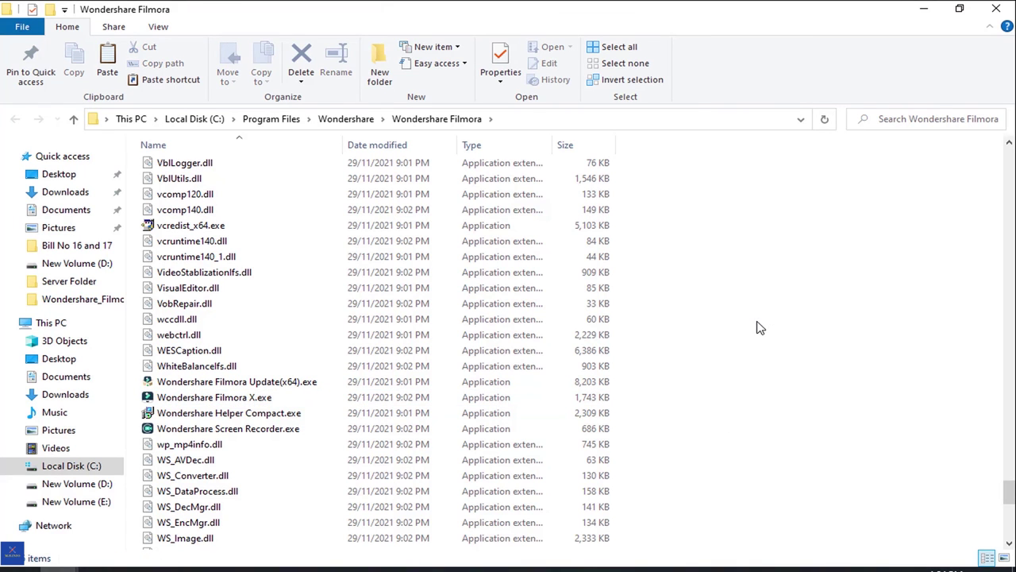
pyautogui.click(446, 182)
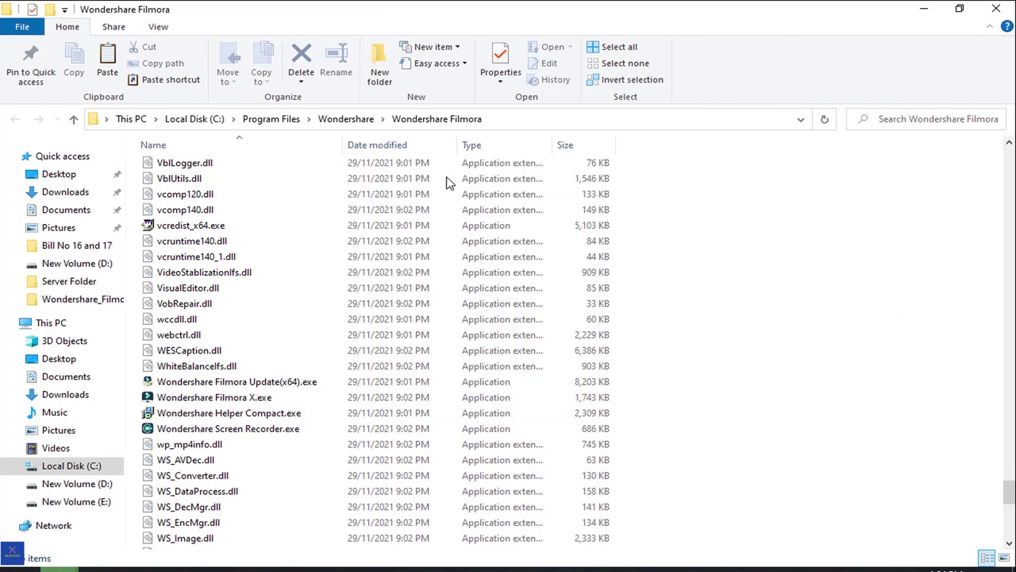